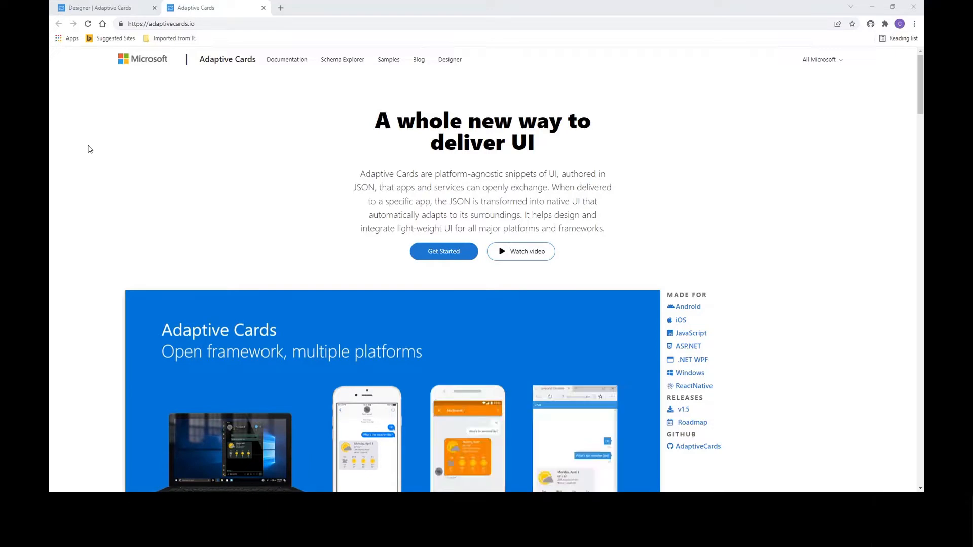
In the Adaptive Cards Designer, set the host app to Microsoft Teams - Light and the target version to 1.3
left_click(102, 9)
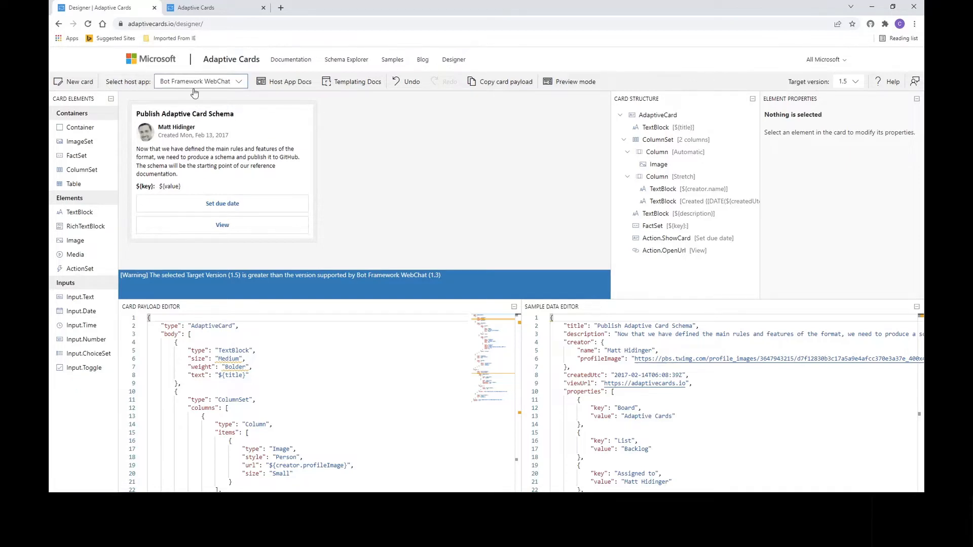
left_click(240, 88)
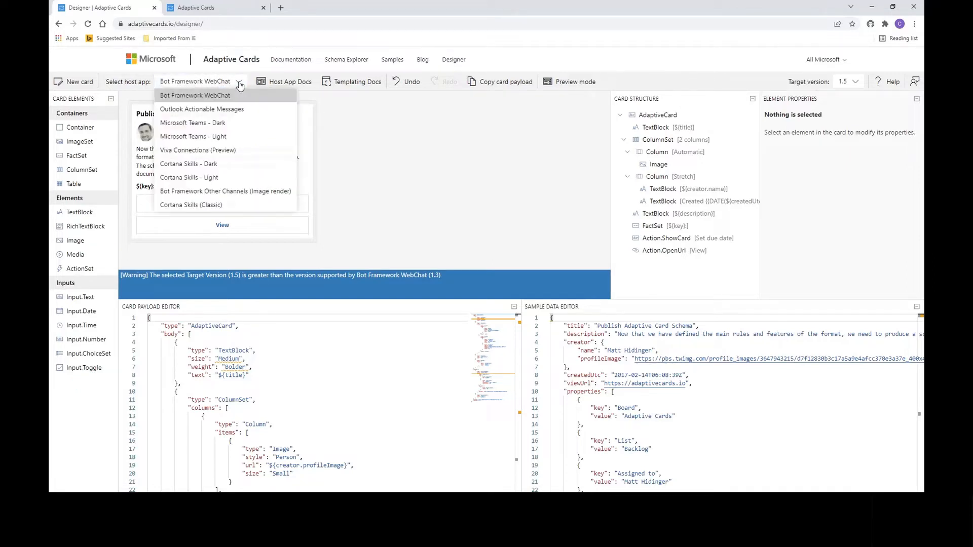
left_click(217, 138)
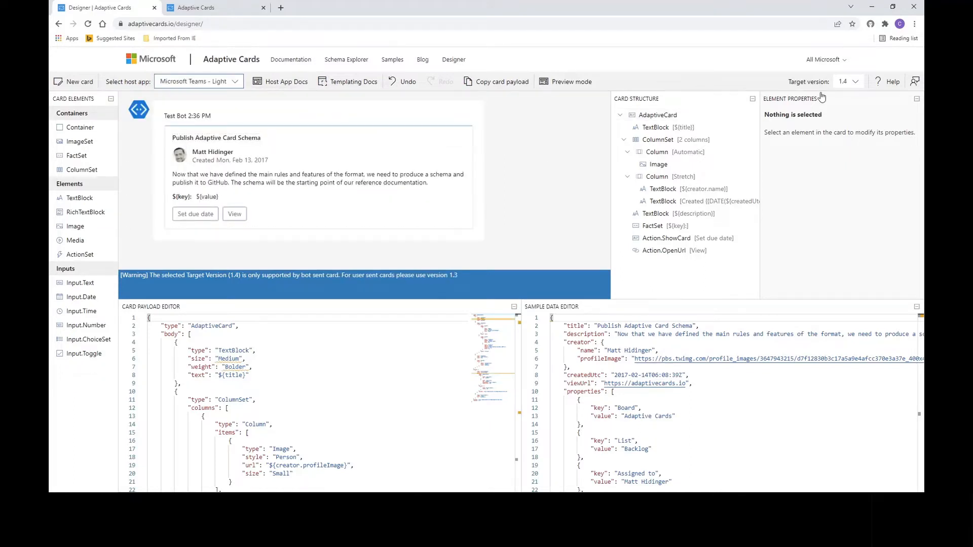
left_click(857, 85)
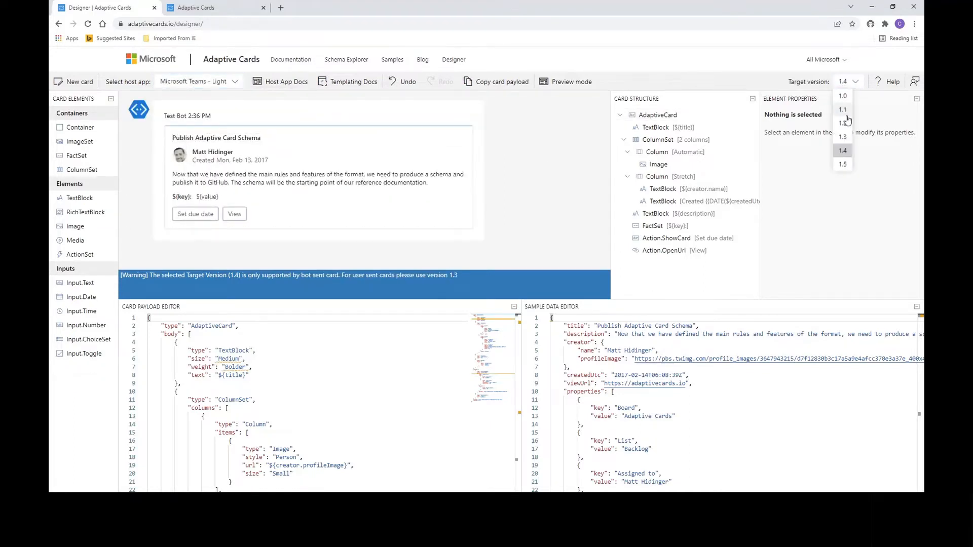
left_click(843, 143)
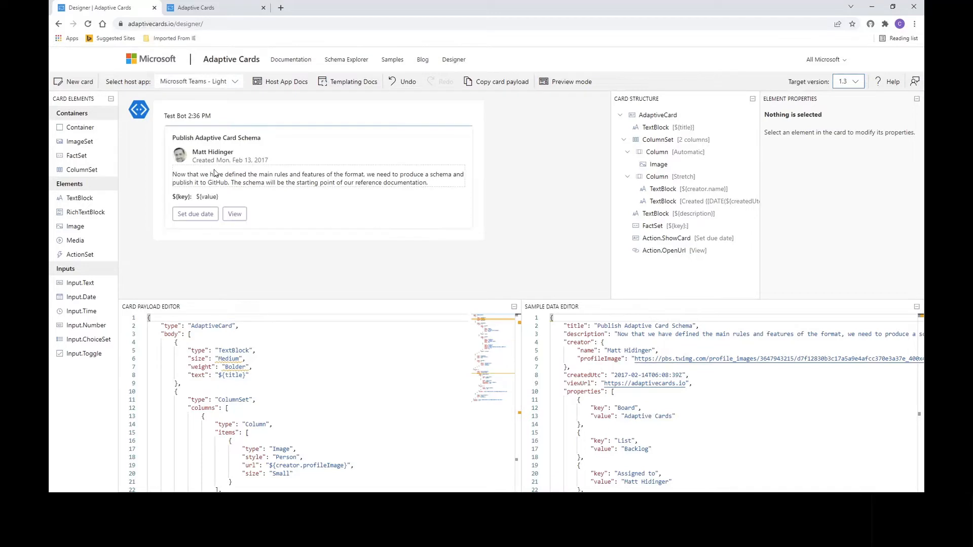
Create a new blank card and add a Container to it
left_click(68, 85)
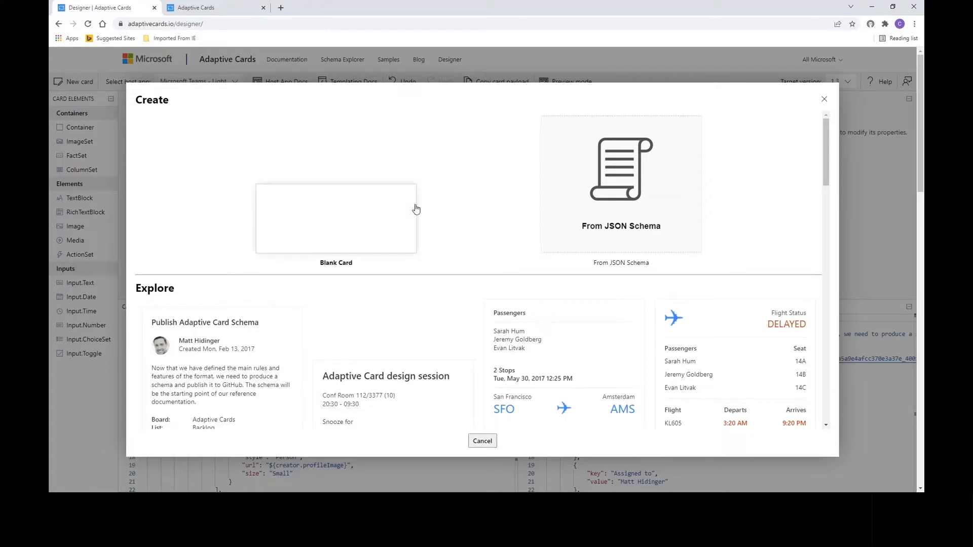
left_click(368, 229)
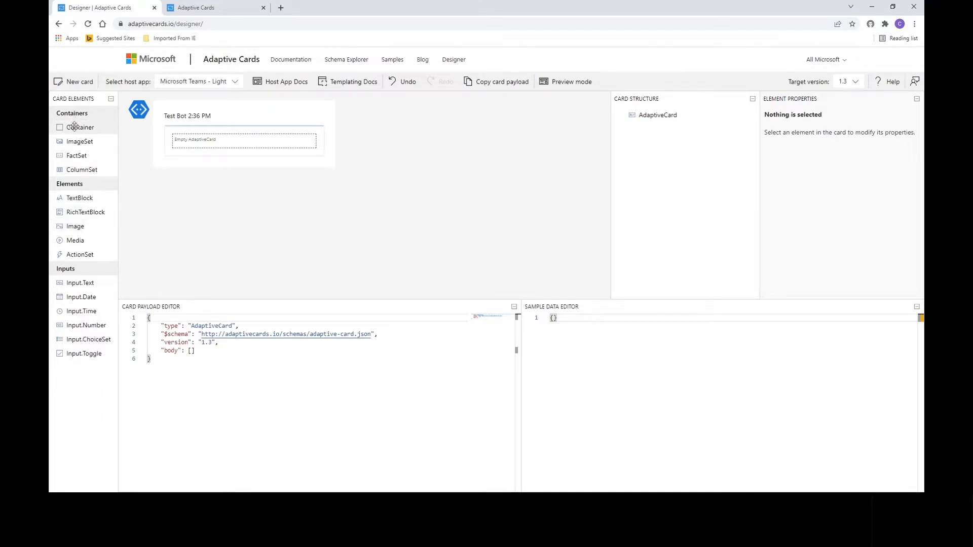
left_click_drag(74, 126, 188, 144)
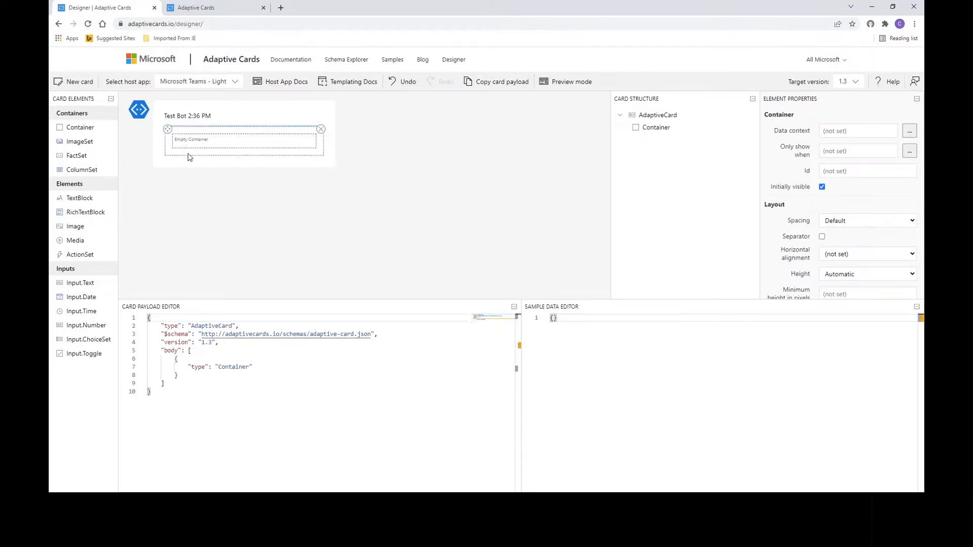
Add two TextBlocks inside the container and a third TextBlock above the container at card level
left_click_drag(77, 197, 191, 147)
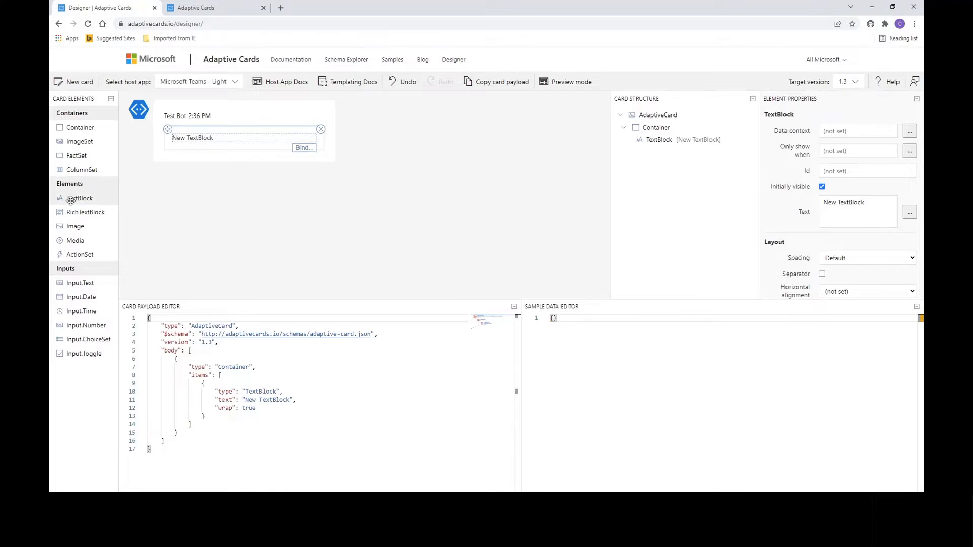
left_click_drag(70, 200, 185, 150)
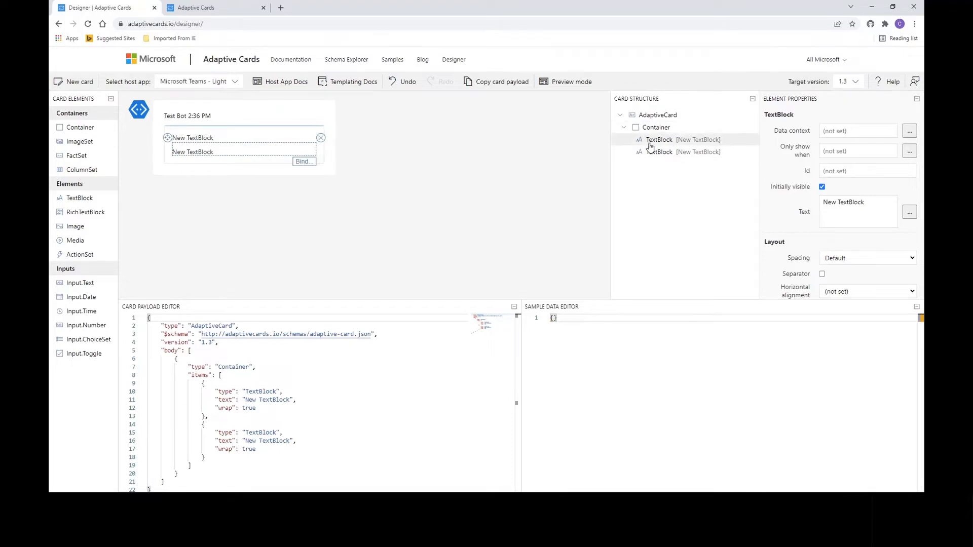
left_click(624, 128)
left_click(624, 129)
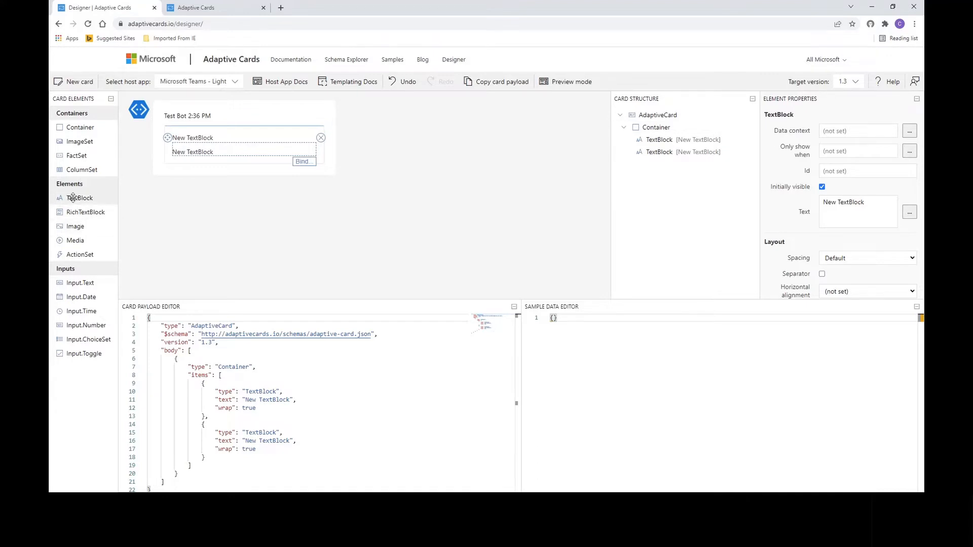
left_click_drag(73, 198, 190, 136)
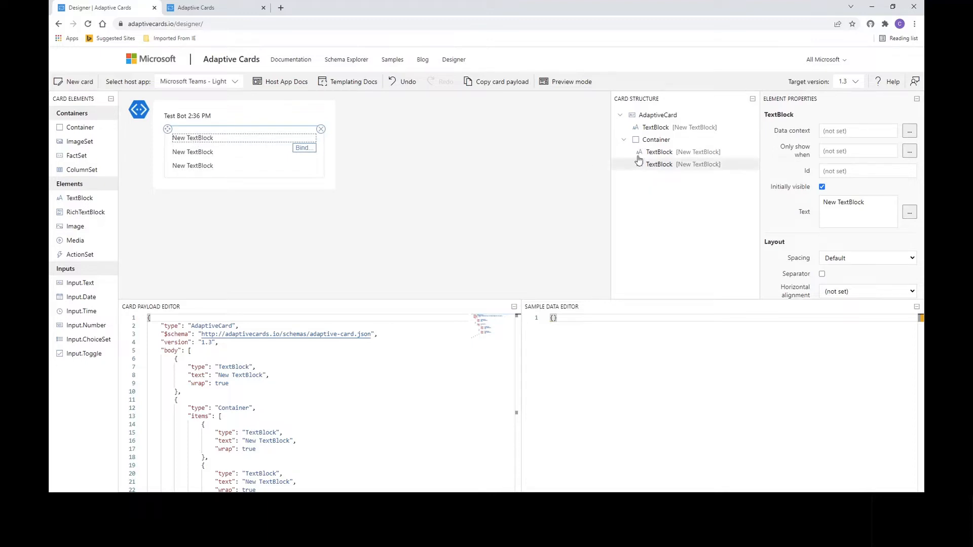
Set the text of the TextBlock above the container to "Hello World"
left_click(185, 154)
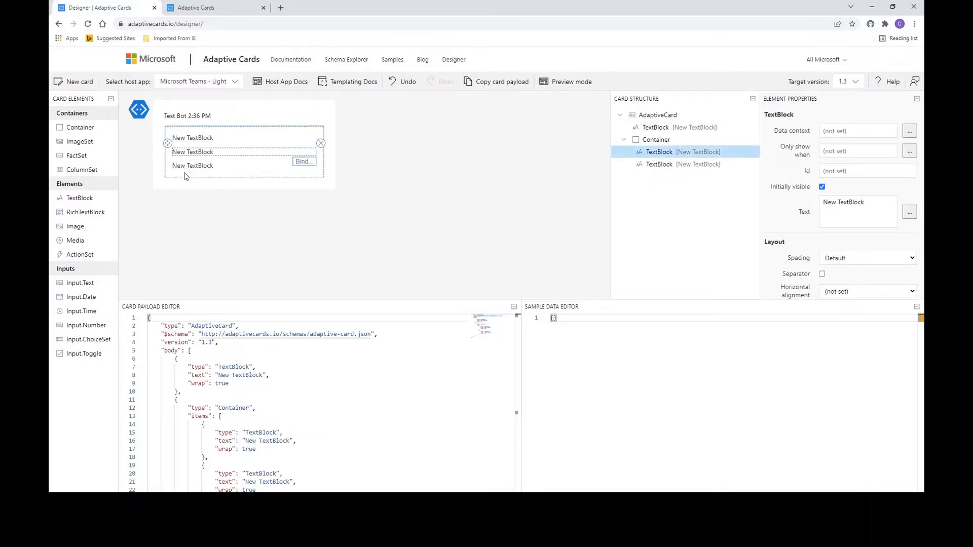
left_click(189, 140)
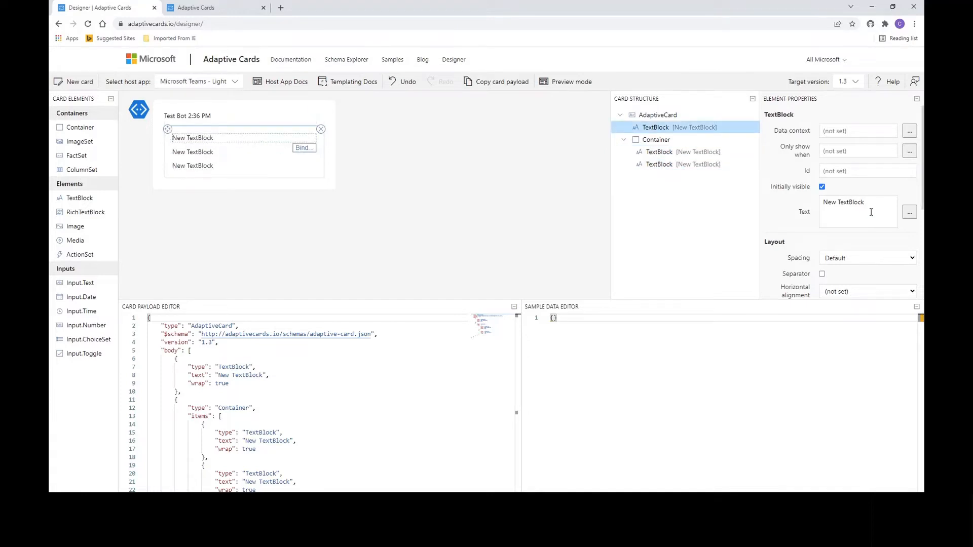
left_click_drag(869, 202, 773, 202)
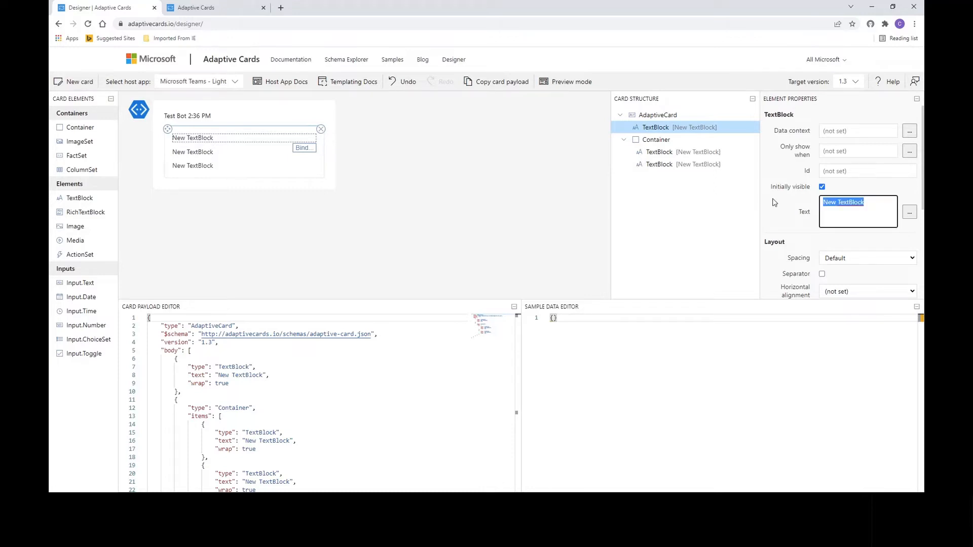
type("Hell o")
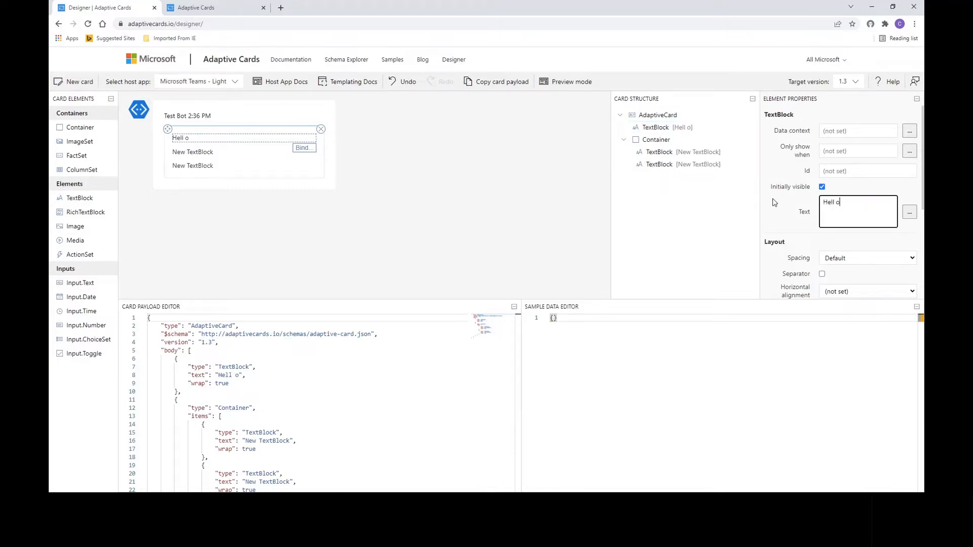
key("BackSpace")
key("BackSpace")
type("o World")
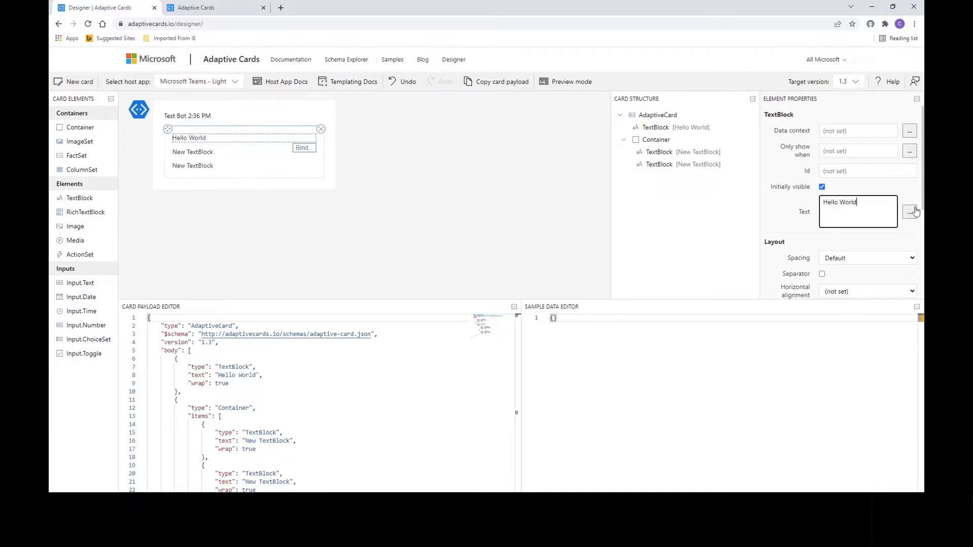
Style the Hello World TextBlock with Medium size, Dark color and Bolder weight
left_click_drag(901, 240, 903, 218)
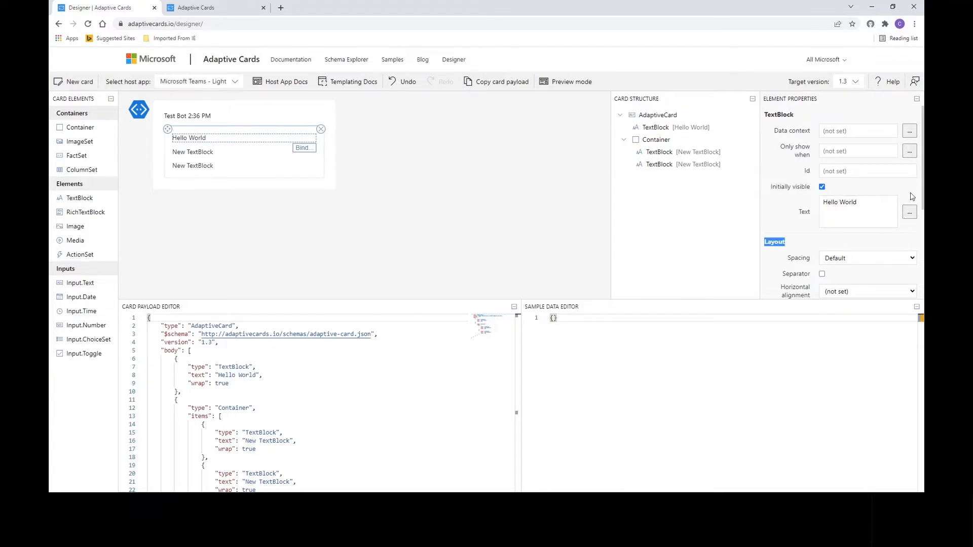
scroll(911, 196, "down", 3)
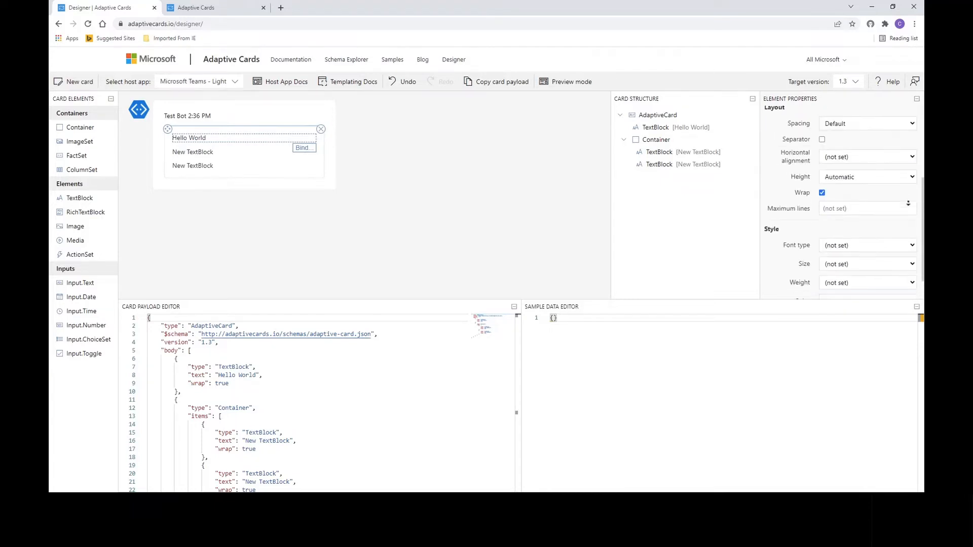
scroll(907, 204, "down", 1)
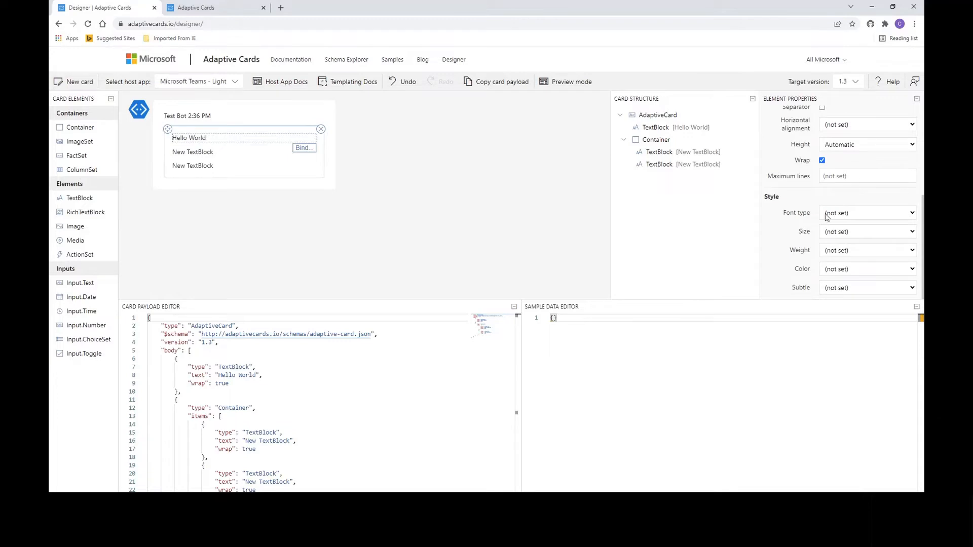
left_click(912, 214)
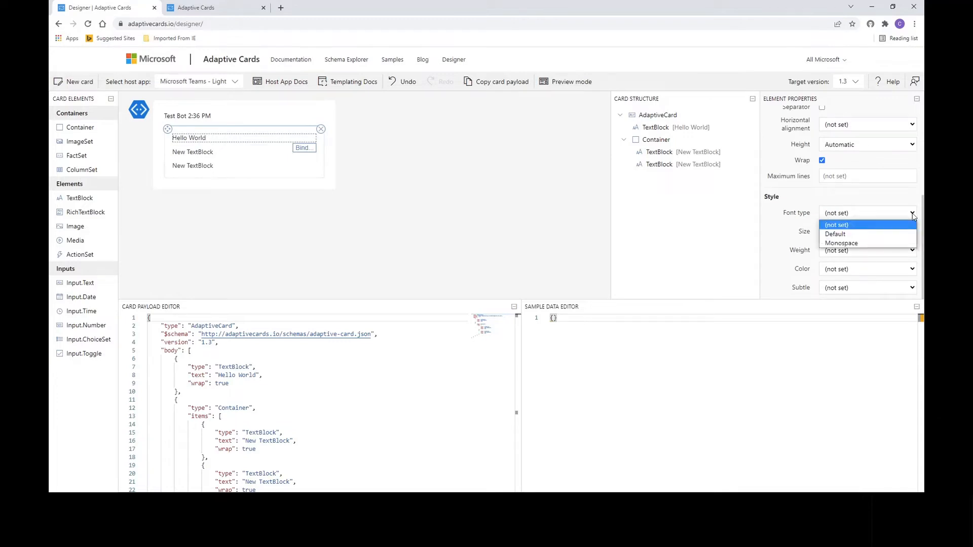
left_click(864, 215)
left_click(913, 232)
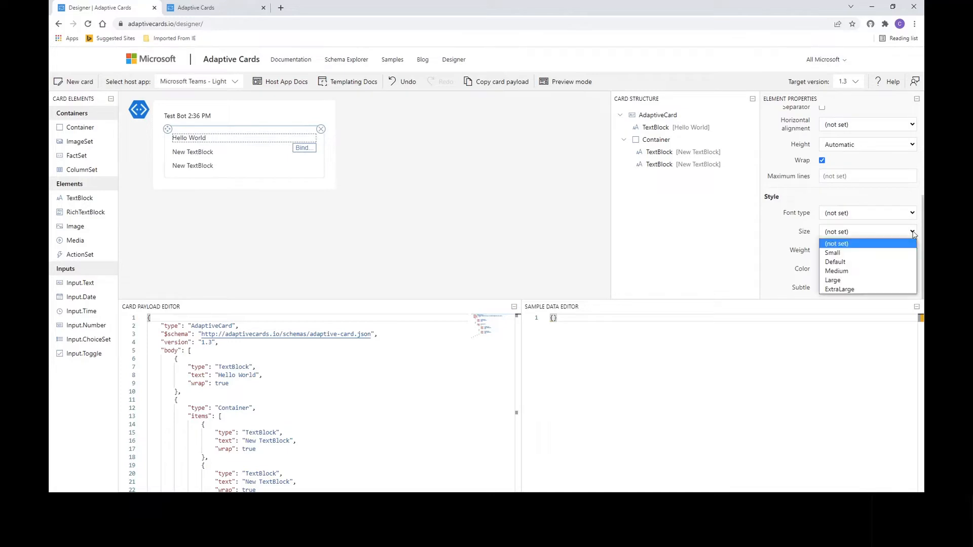
left_click(858, 272)
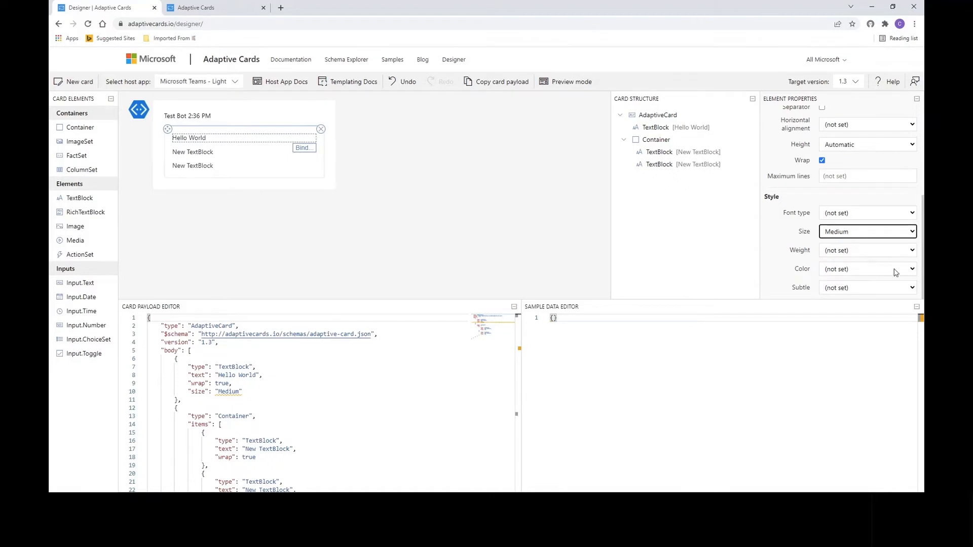
left_click(913, 271)
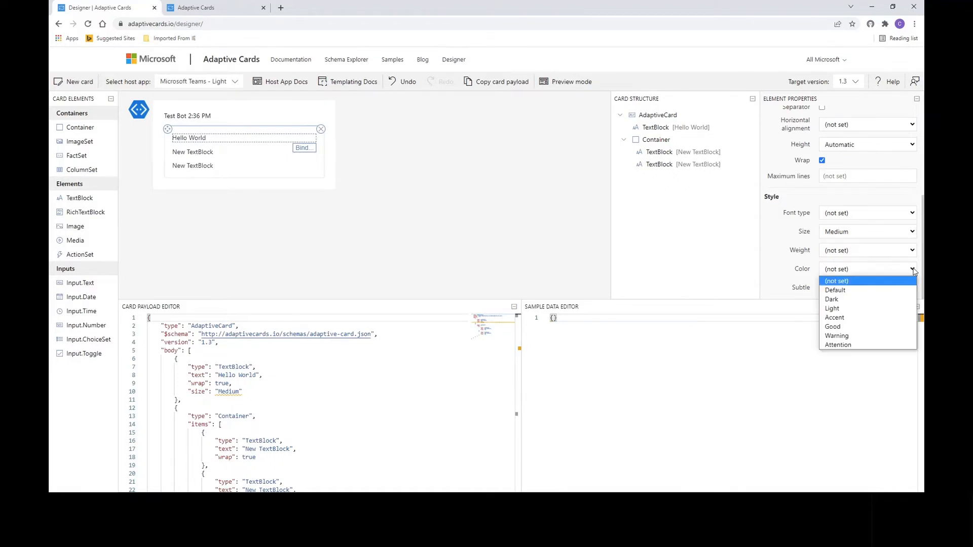
left_click(861, 303)
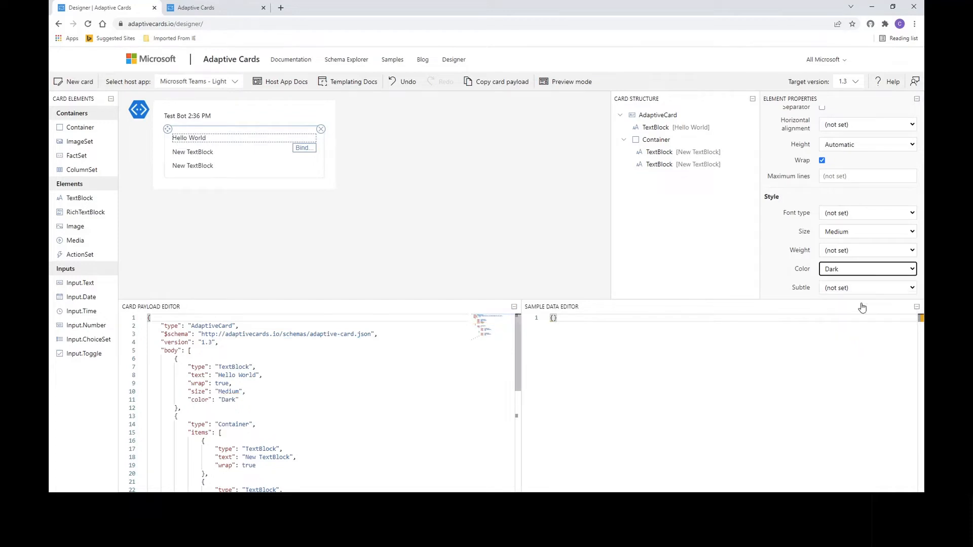
left_click(912, 251)
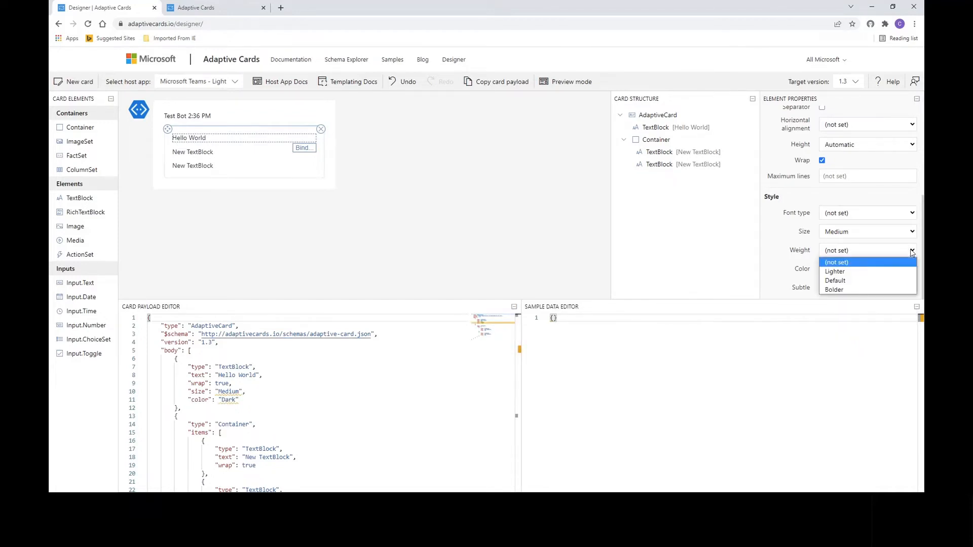
left_click(868, 290)
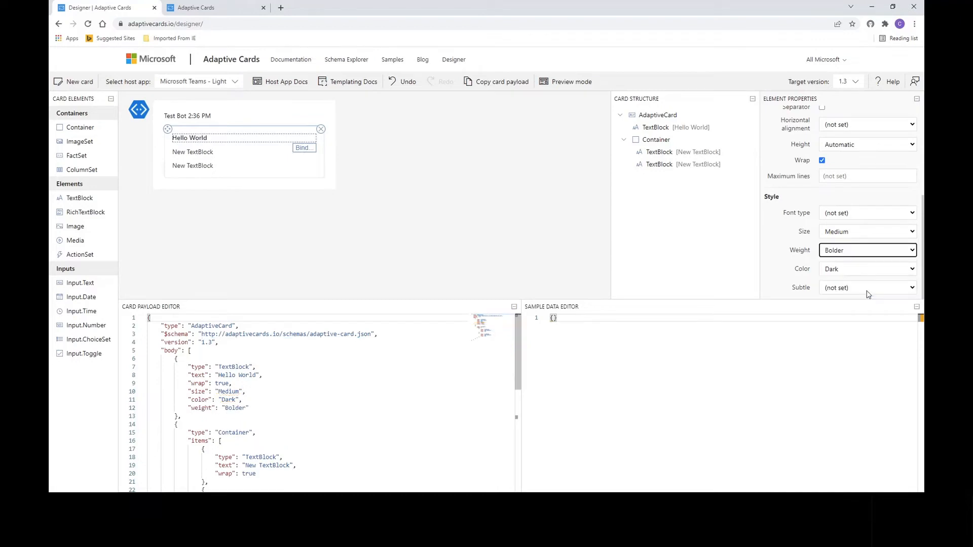
Set the Hello World TextBlock's size to Large and its horizontal alignment to Center
left_click(915, 233)
left_click(852, 281)
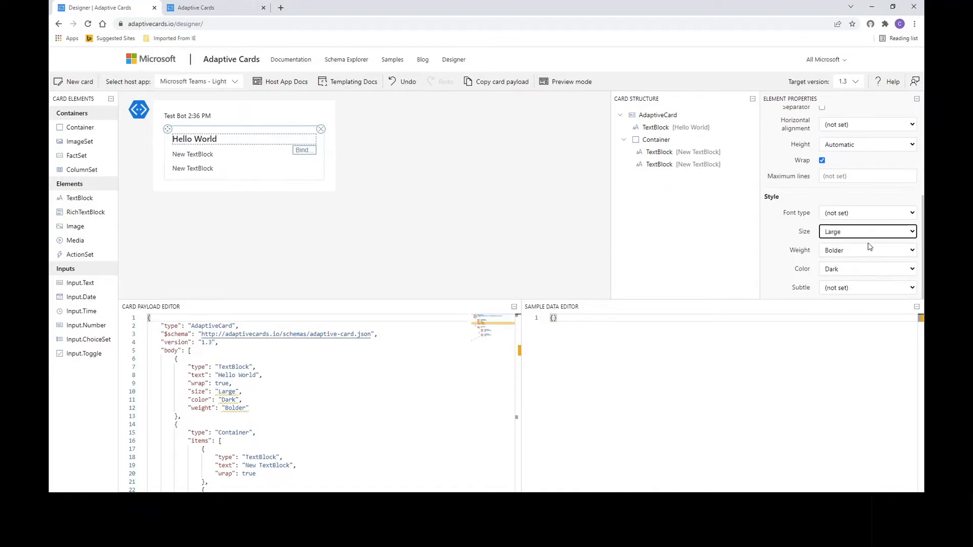
left_click(783, 260)
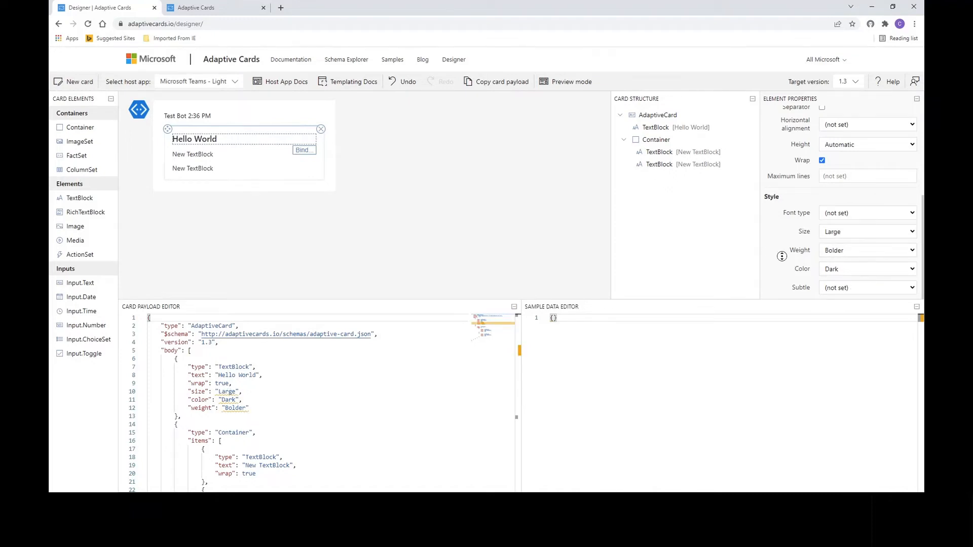
scroll(784, 234, "up", 3)
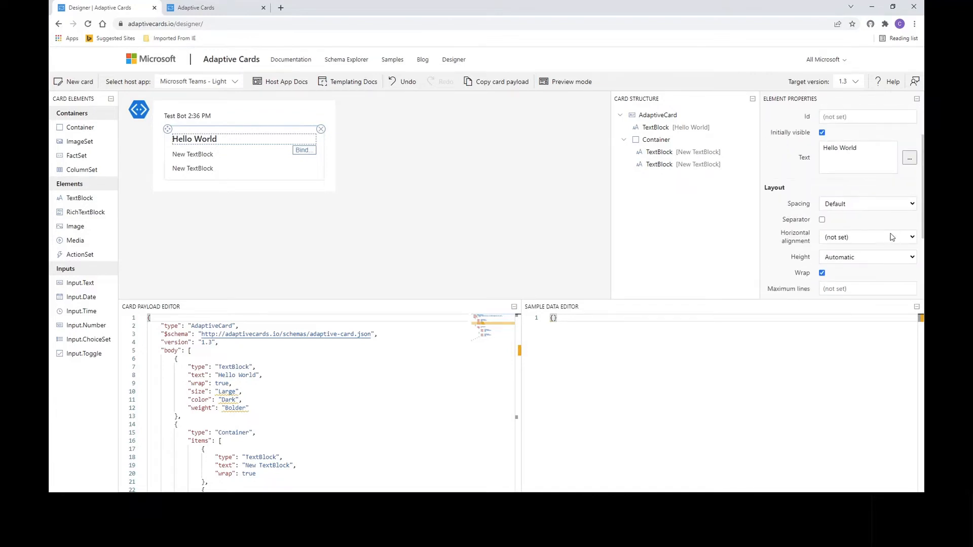
left_click(912, 238)
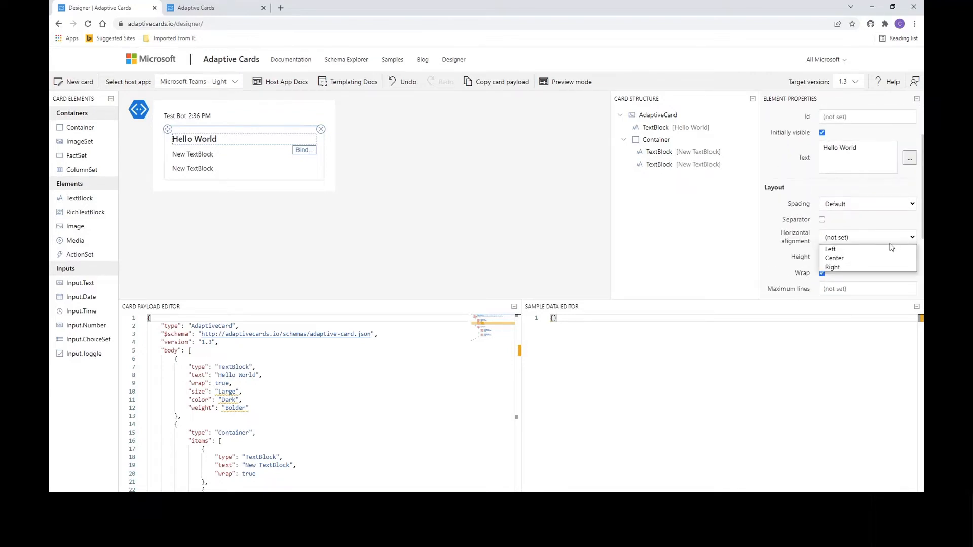
left_click(862, 258)
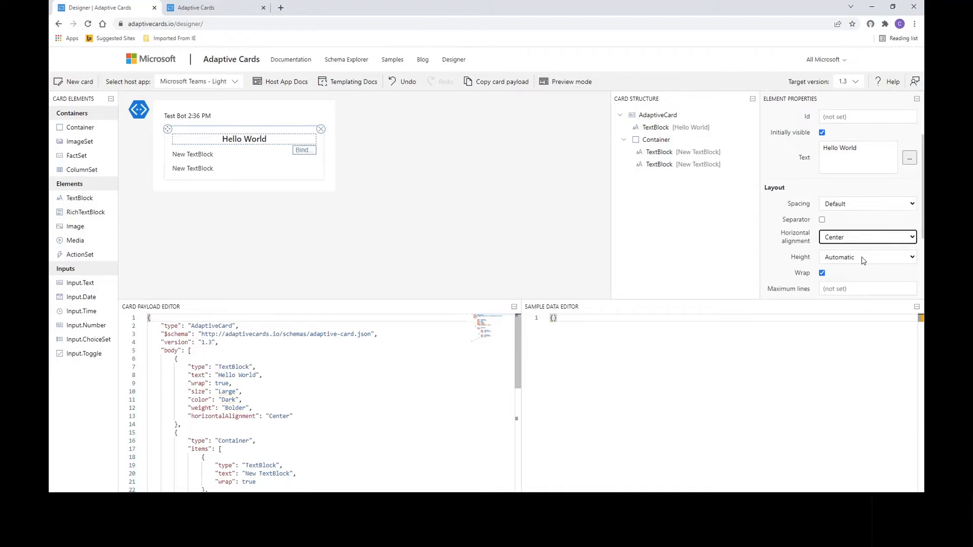
left_click(766, 240)
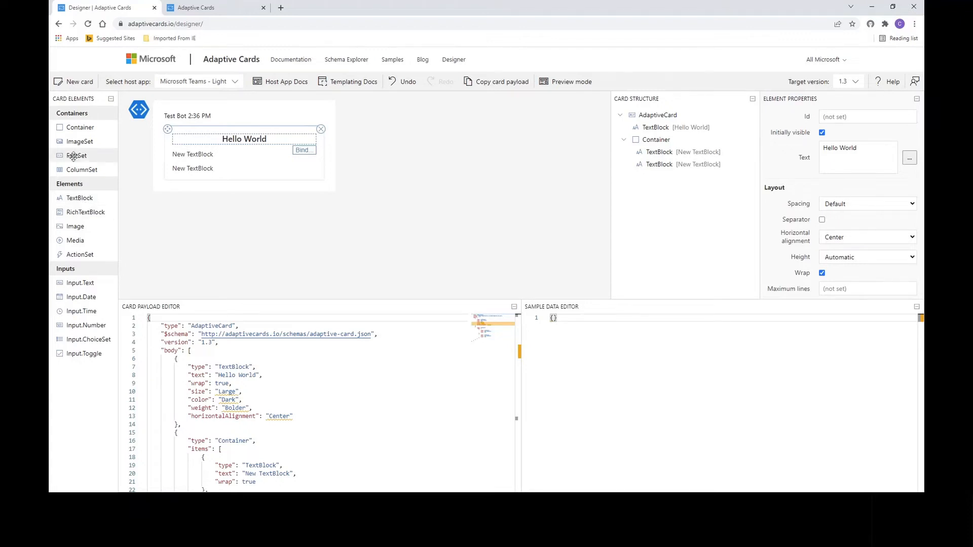
Add a FactSet between the Hello World heading and the container, and title its first fact "Id number:"
left_click_drag(74, 156, 185, 141)
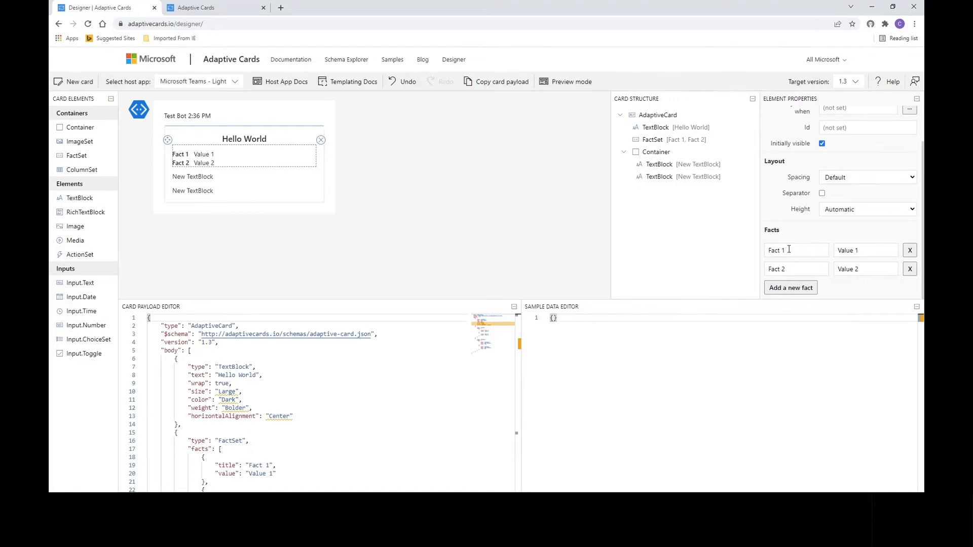
left_click_drag(787, 250, 758, 247)
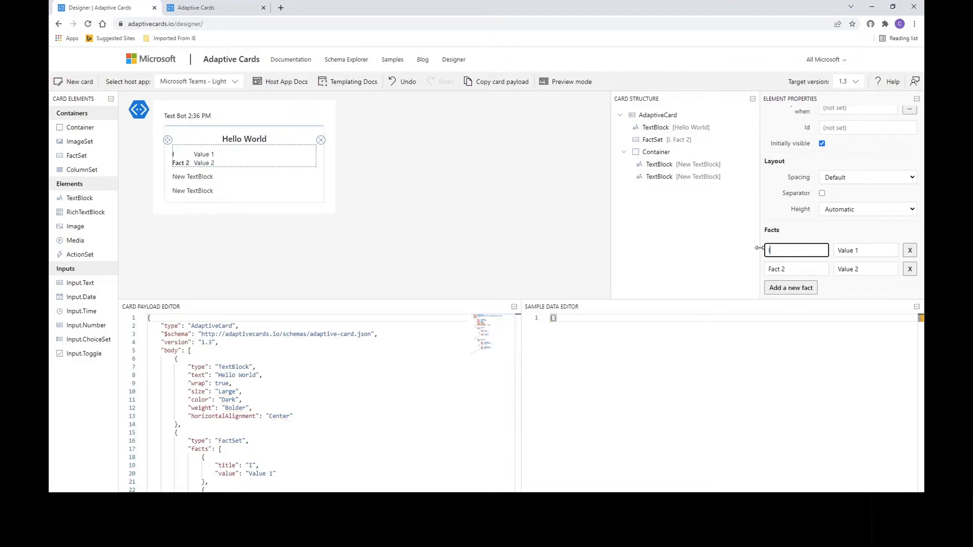
type("Id ")
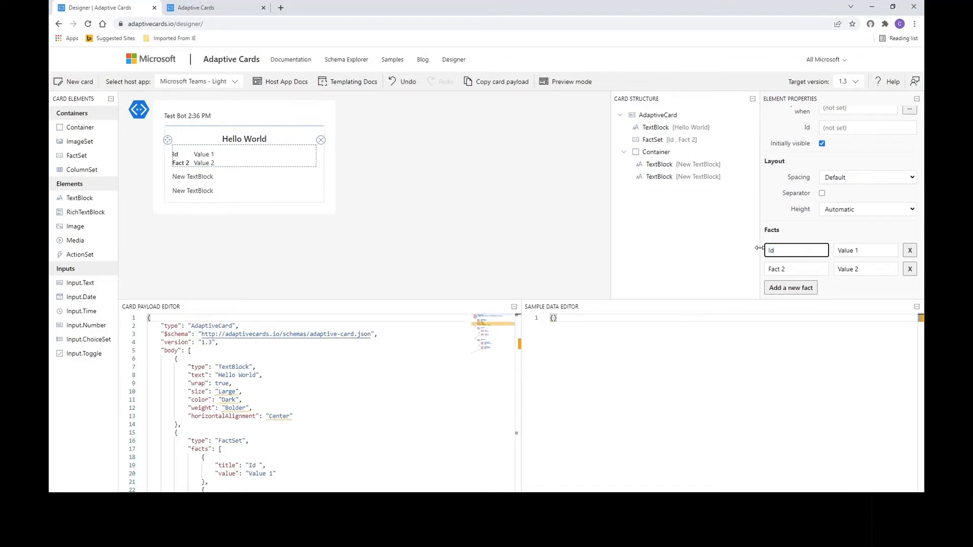
type("umb")
key("BackSpace")
key("BackSpace")
key("BackSpace")
key("BackSpace")
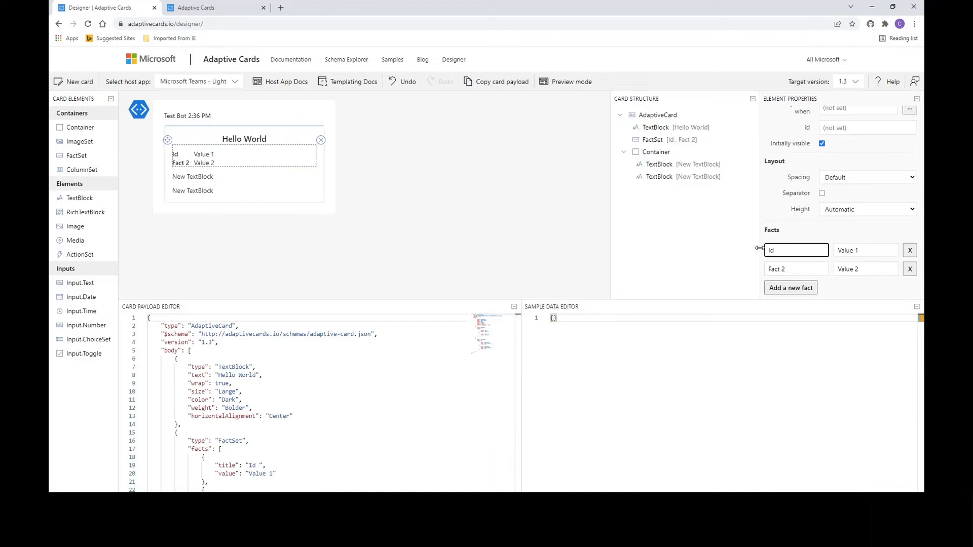
type("numbe:")
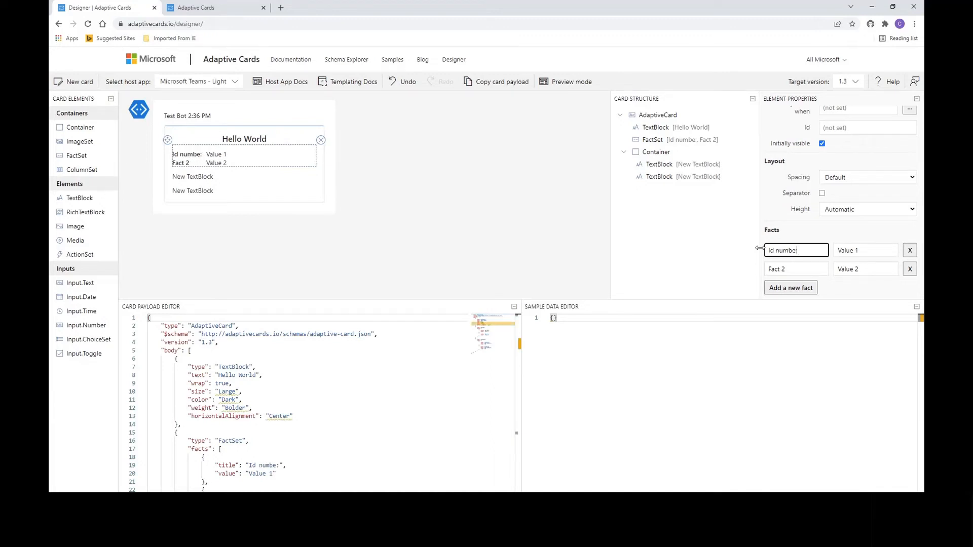
key("BackSpace")
type("r:")
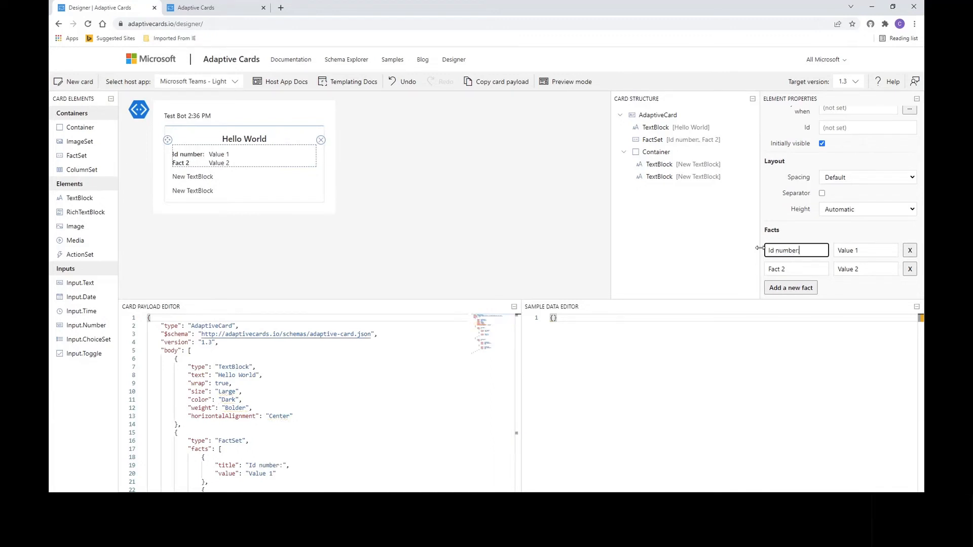
Title the FactSet's second fact "Trail" and set the values of both facts to "X"
left_click_drag(792, 269, 761, 273)
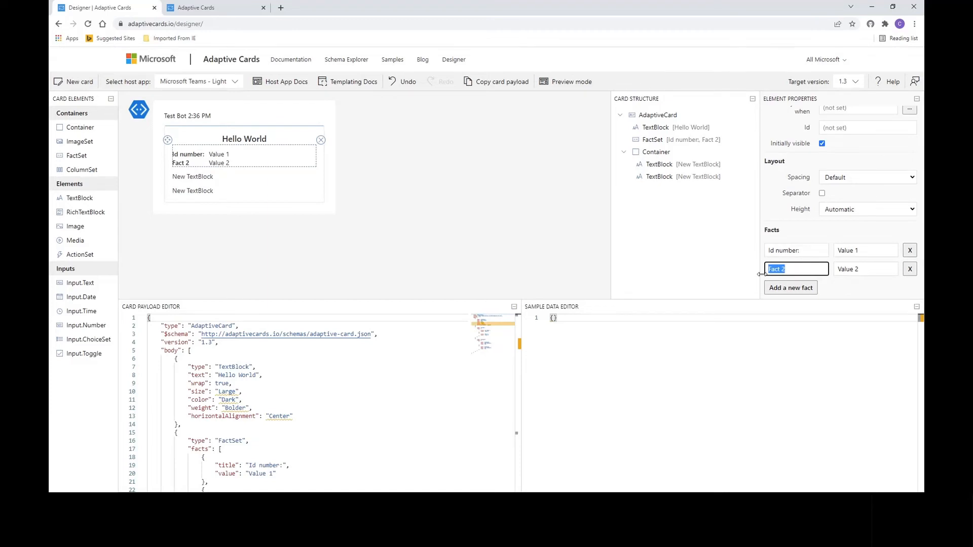
type("Trail")
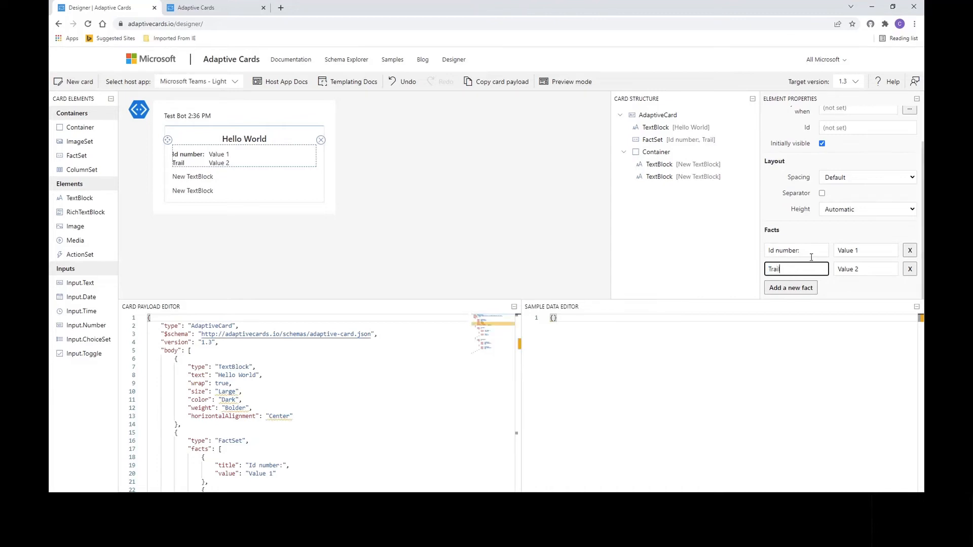
left_click_drag(867, 254, 822, 252)
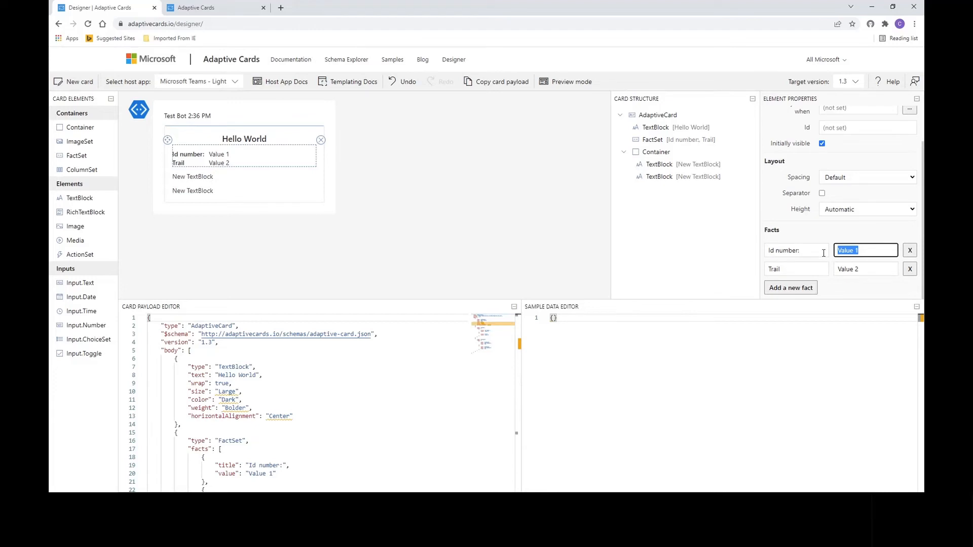
type("X")
left_click_drag(862, 270, 824, 274)
type("X")
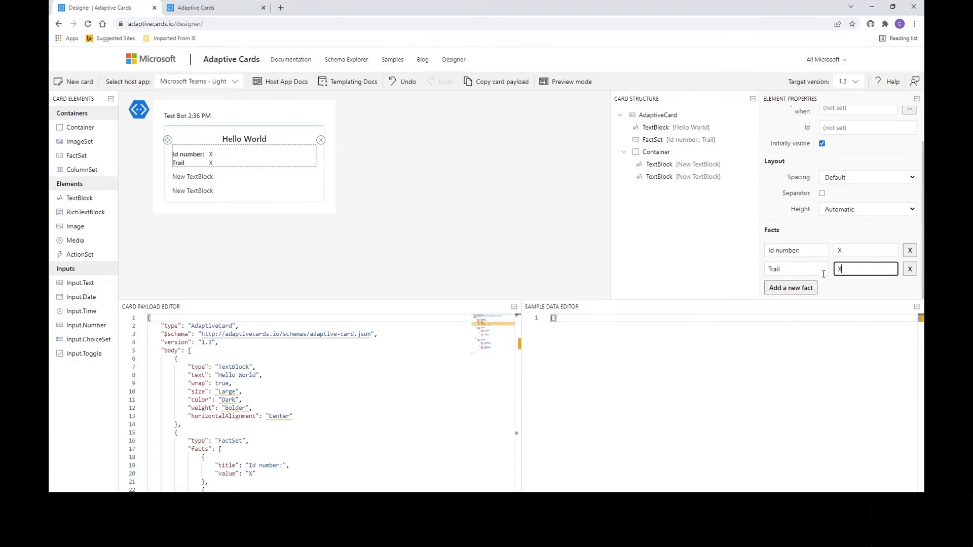
left_click(839, 241)
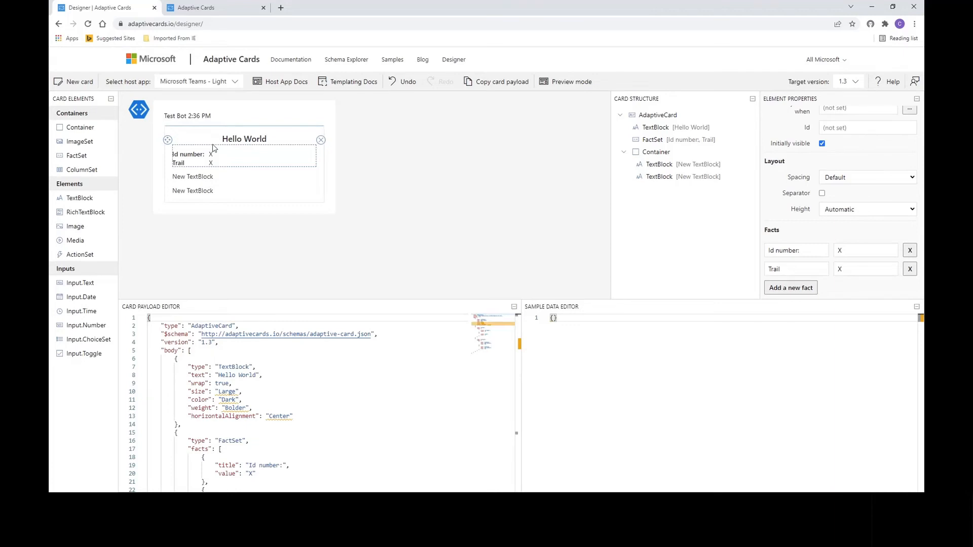
Add an ActionSet at card level below the container and collapse the container in the card structure
left_click_drag(83, 260, 195, 203)
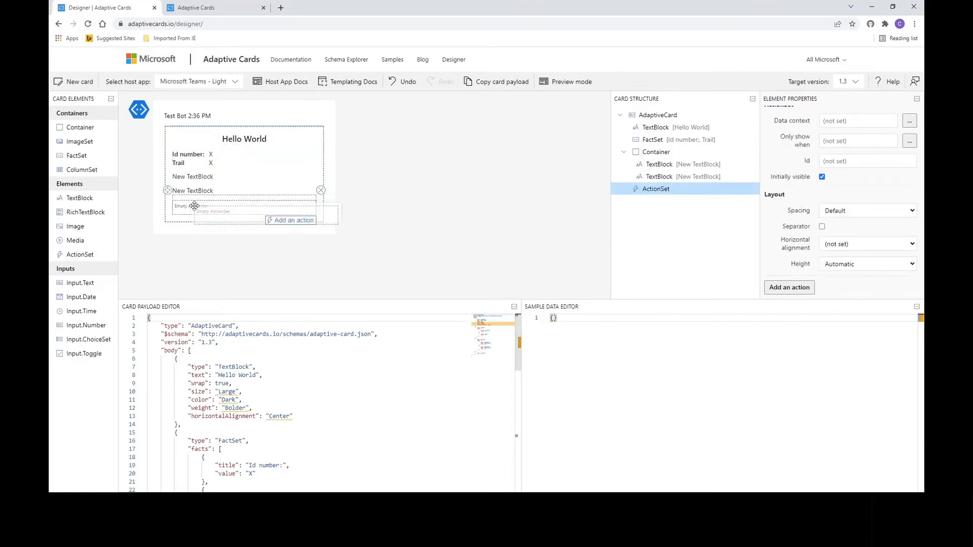
left_click(622, 154)
left_click(623, 152)
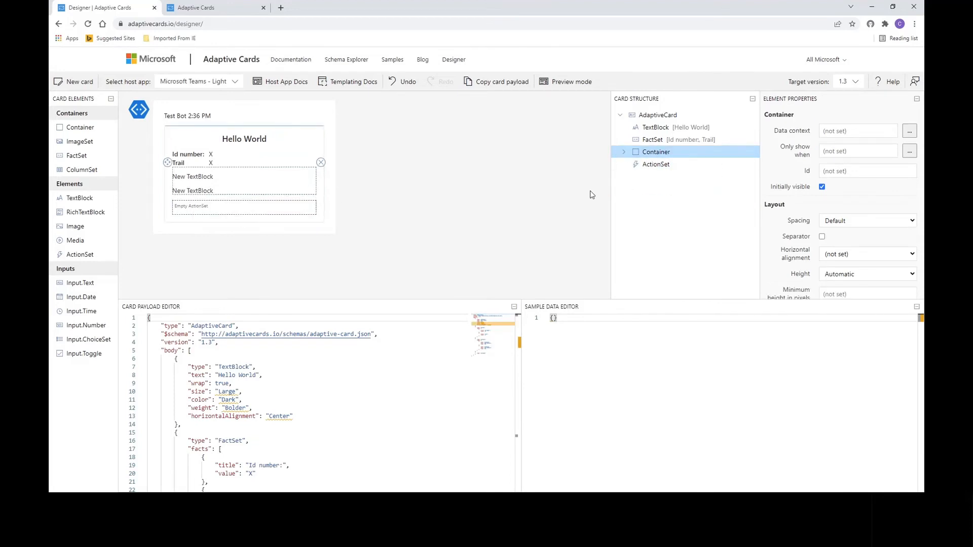
Add two Action.OpenUrl actions to the empty ActionSet
left_click(198, 212)
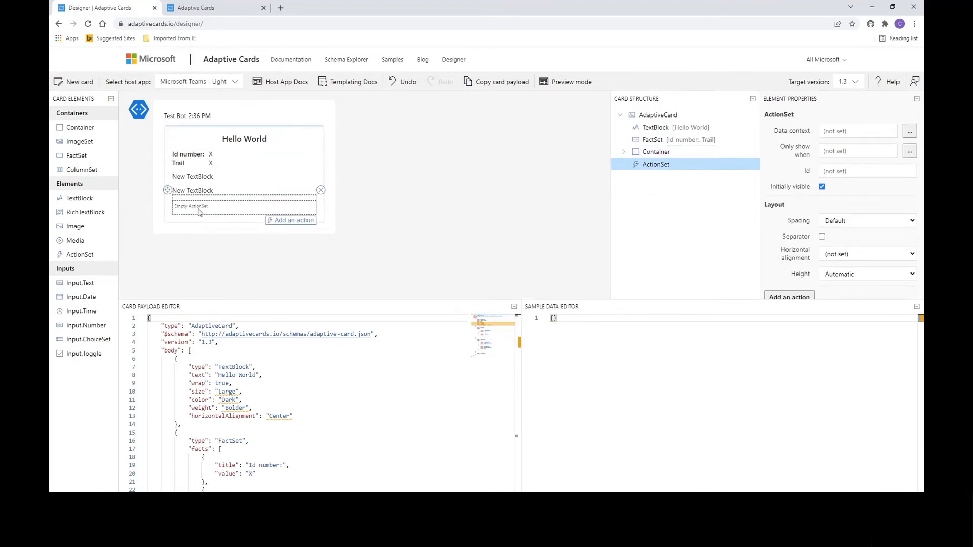
left_click(295, 221)
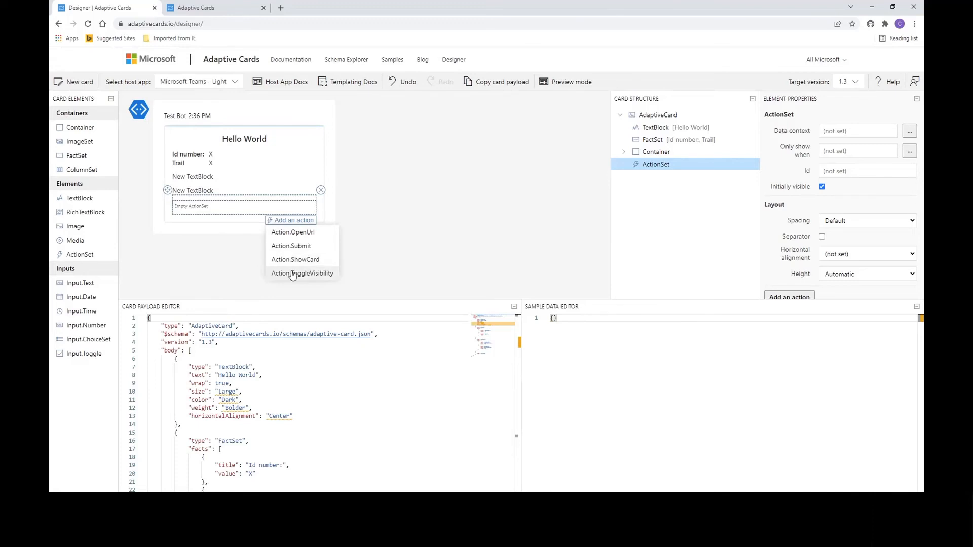
left_click(303, 235)
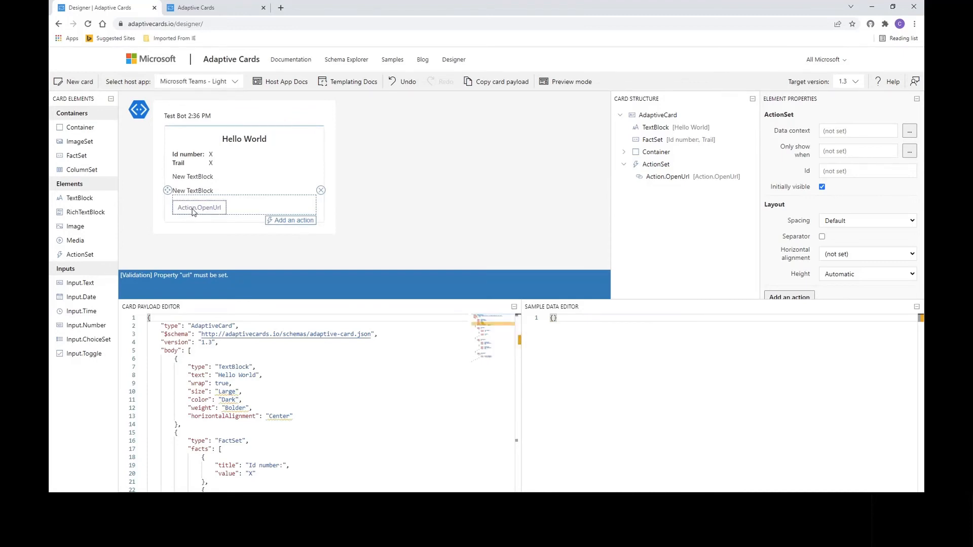
left_click(294, 223)
left_click(299, 234)
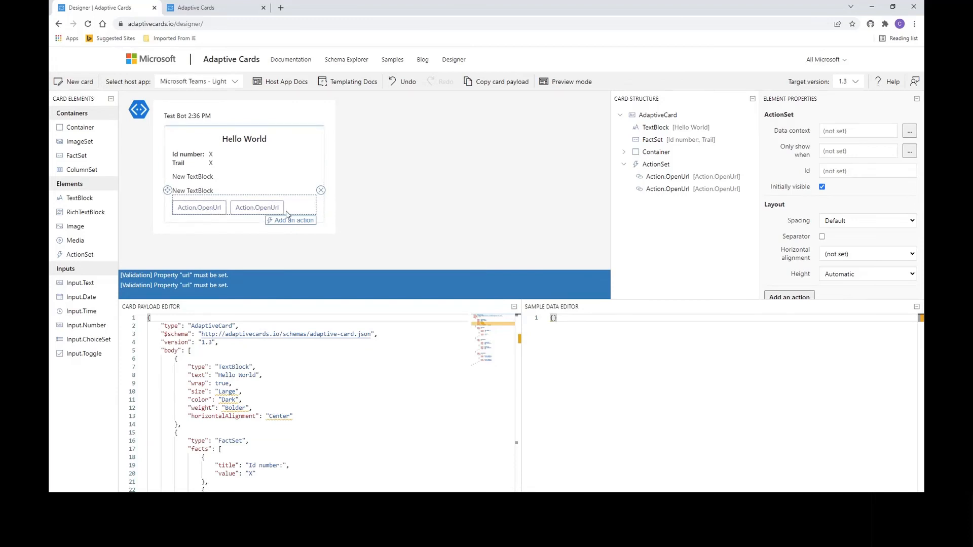
Set the title of the ActionSet's first Action.OpenUrl to "View Request"
left_click(206, 211)
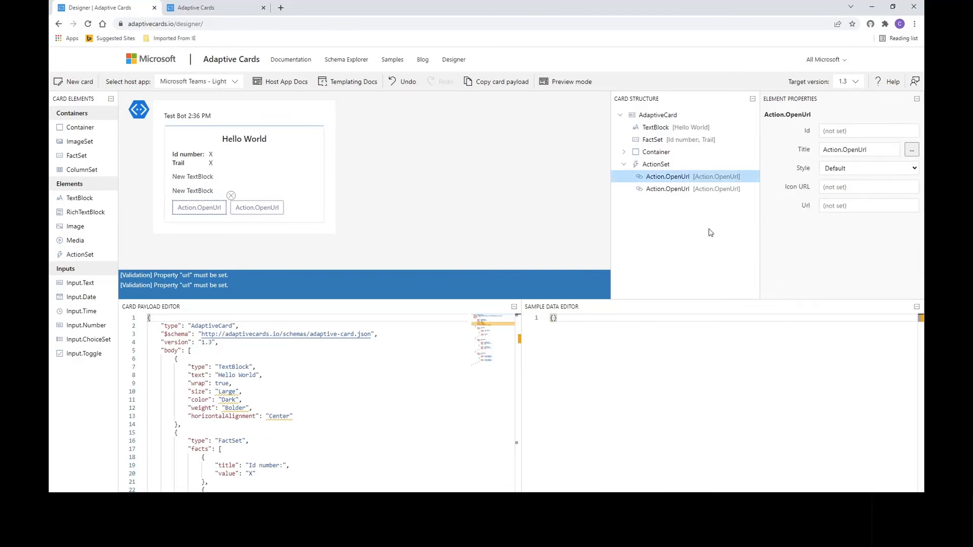
triple_click(873, 149)
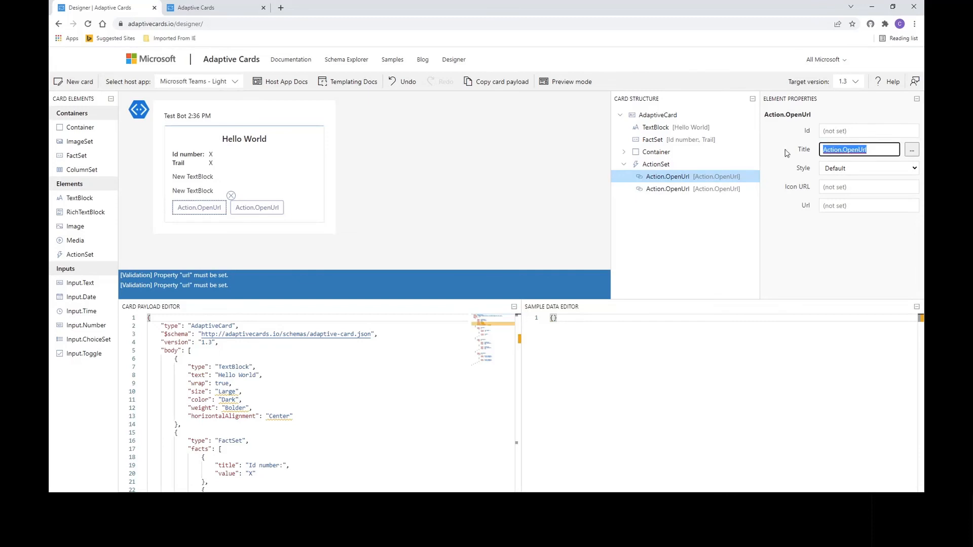
type("View Requewt")
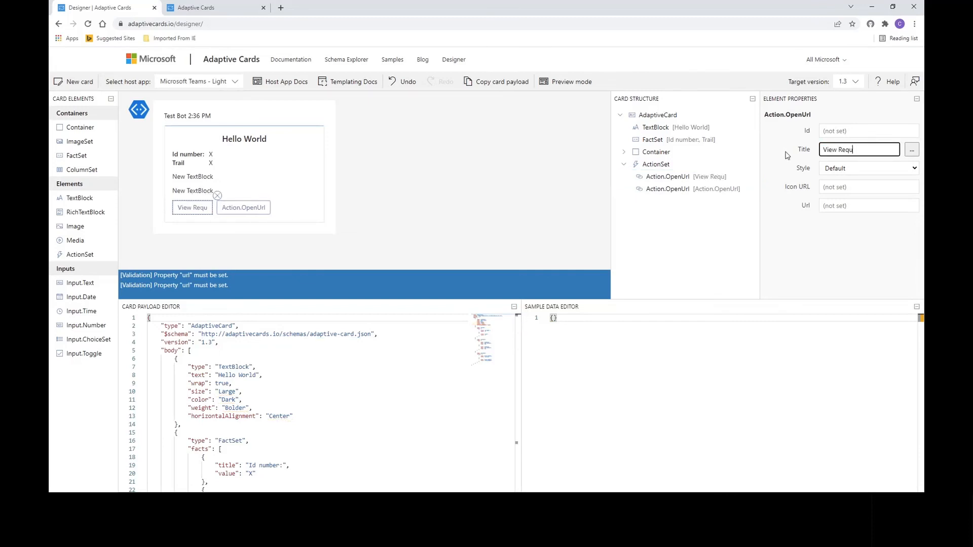
key("BackSpace")
key("BackSpace")
type("st")
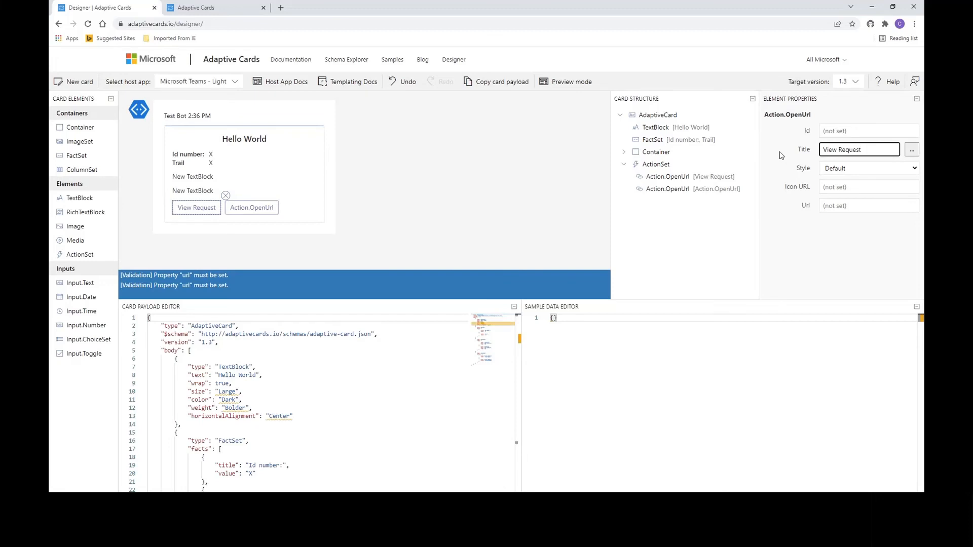
left_click(833, 206)
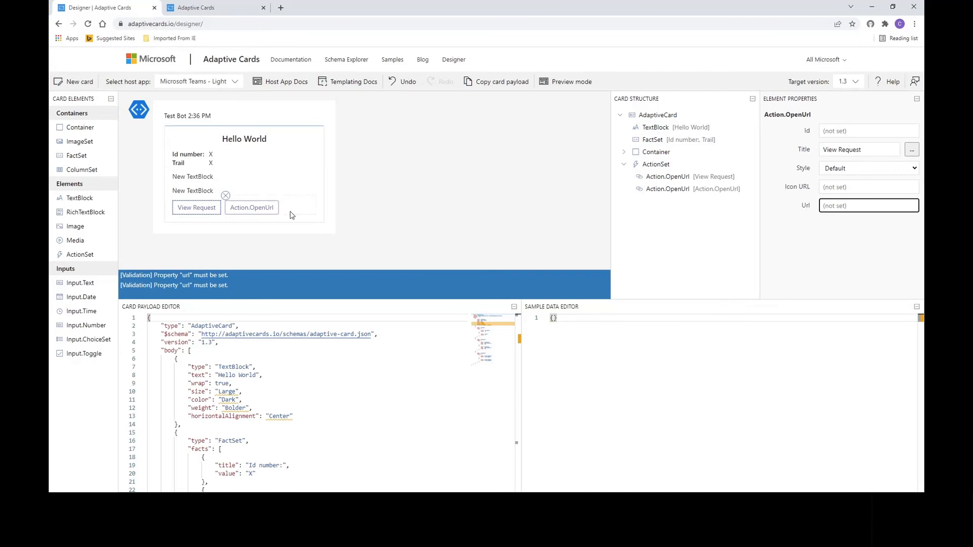
Set the title of the ActionSet's second Action.OpenUrl to "FAQs"
left_click(263, 211)
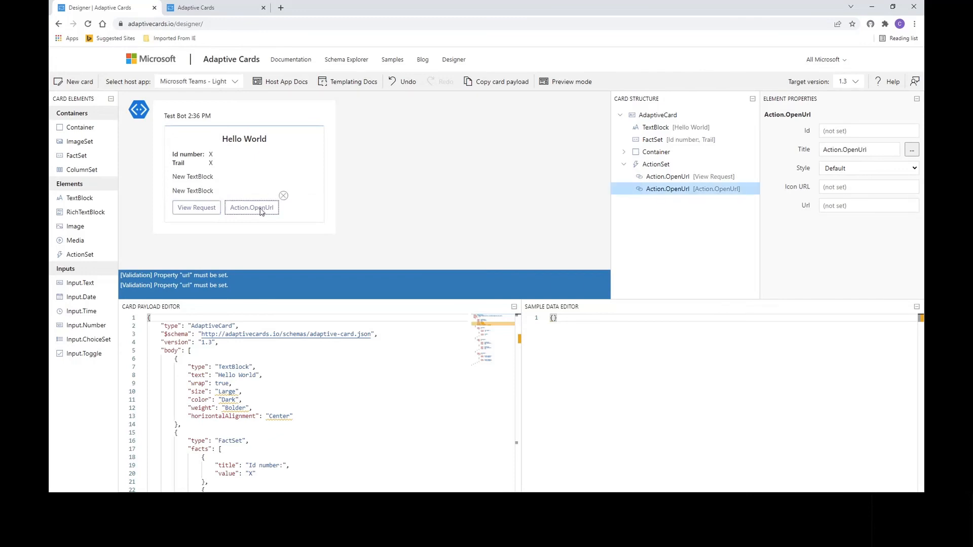
left_click_drag(875, 150, 810, 150)
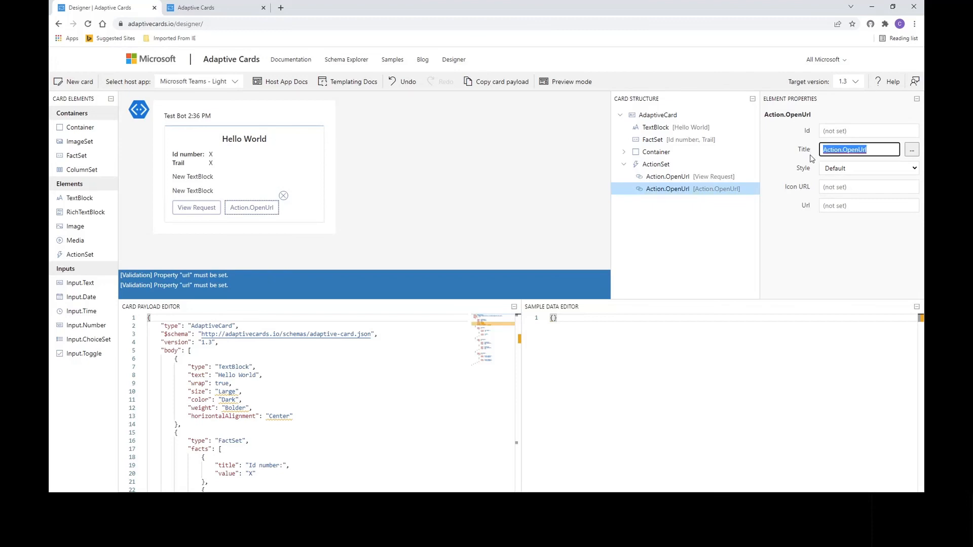
type("FAQs")
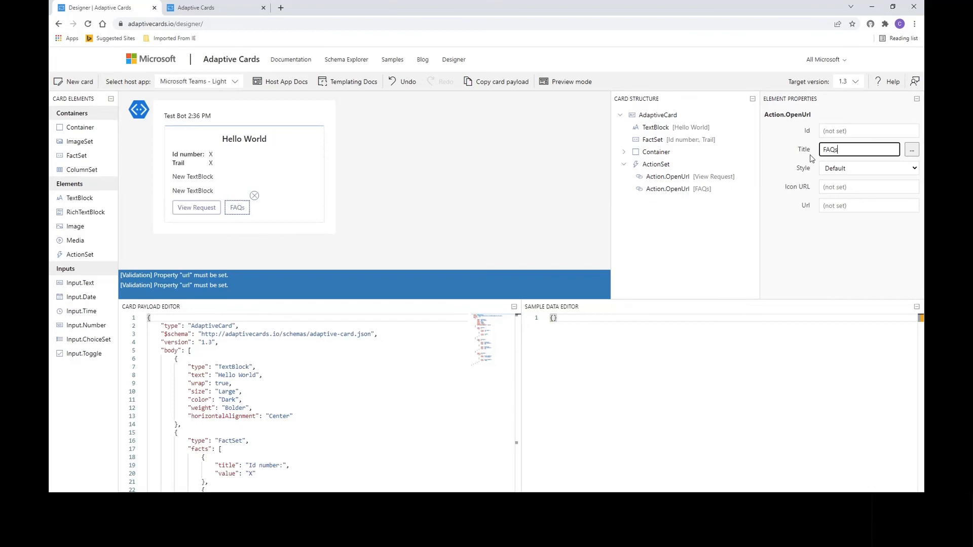